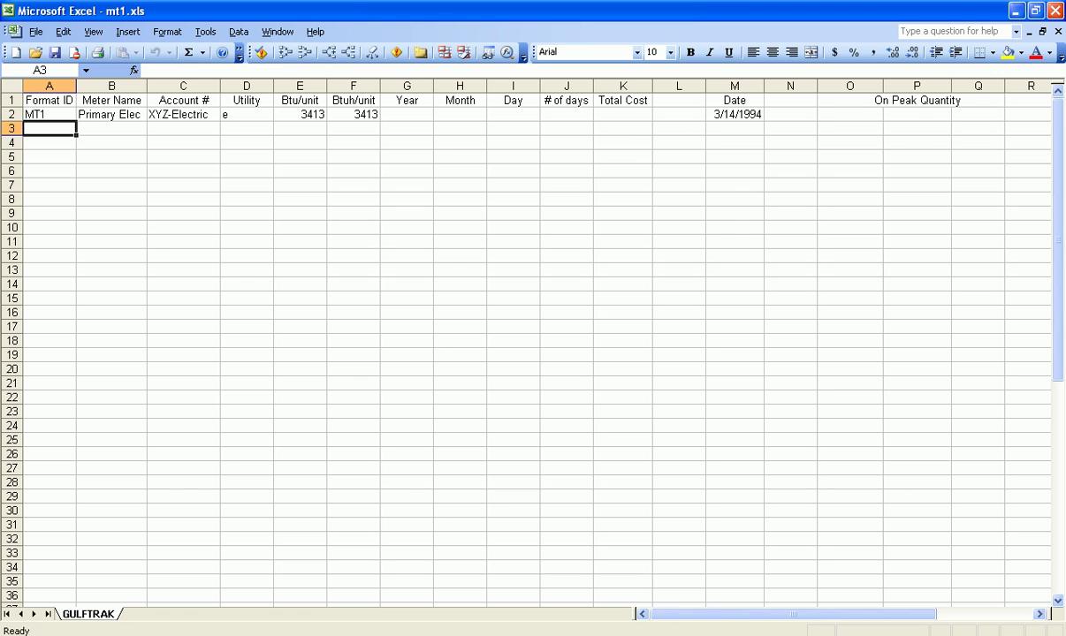
Step: Enter a YEAR formula in G2 that extracts the year from the date in M2
left_click_drag(873, 616, 992, 615)
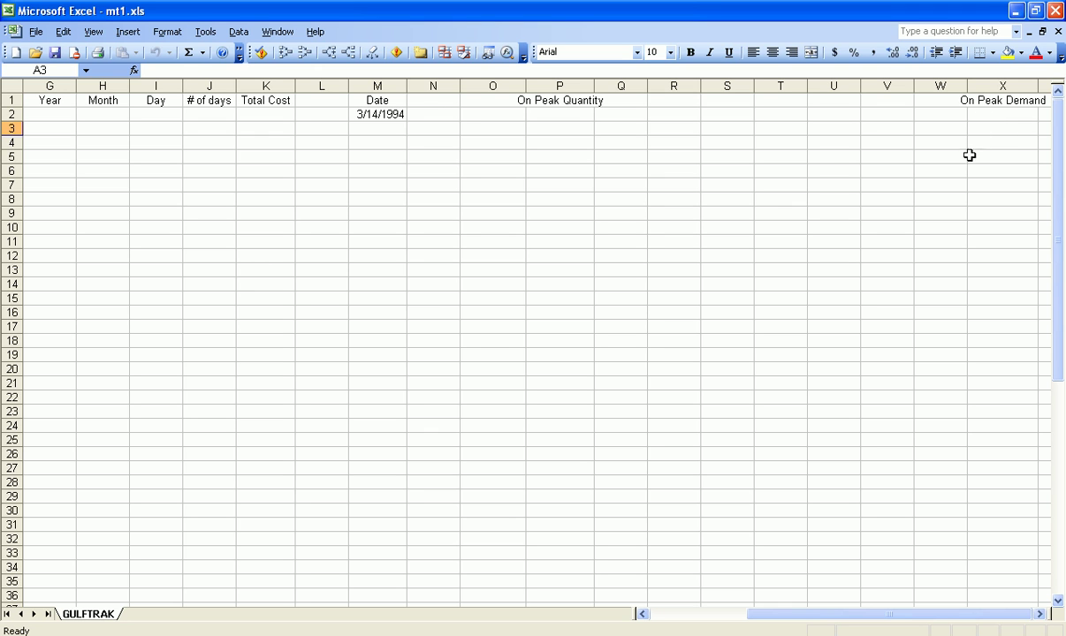
left_click_drag(831, 617, 714, 619)
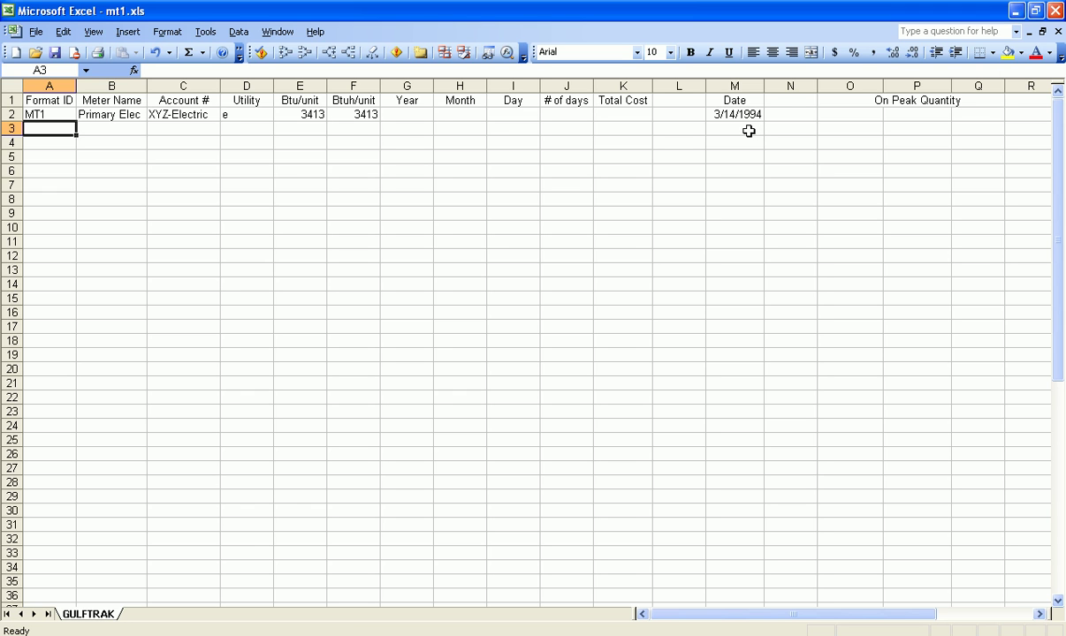
left_click(408, 115)
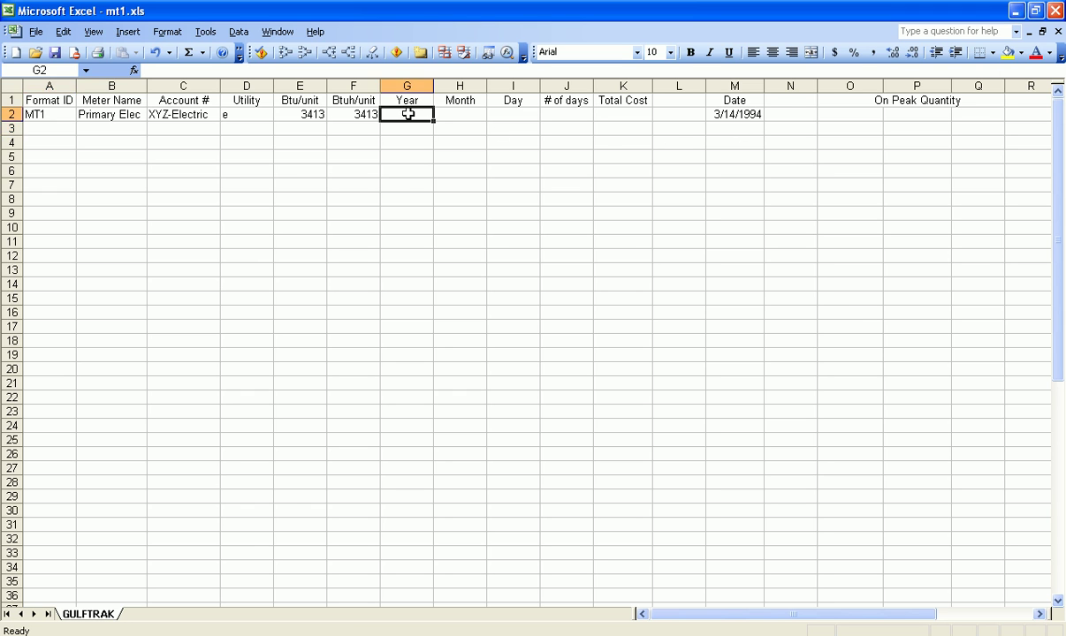
type("=ye")
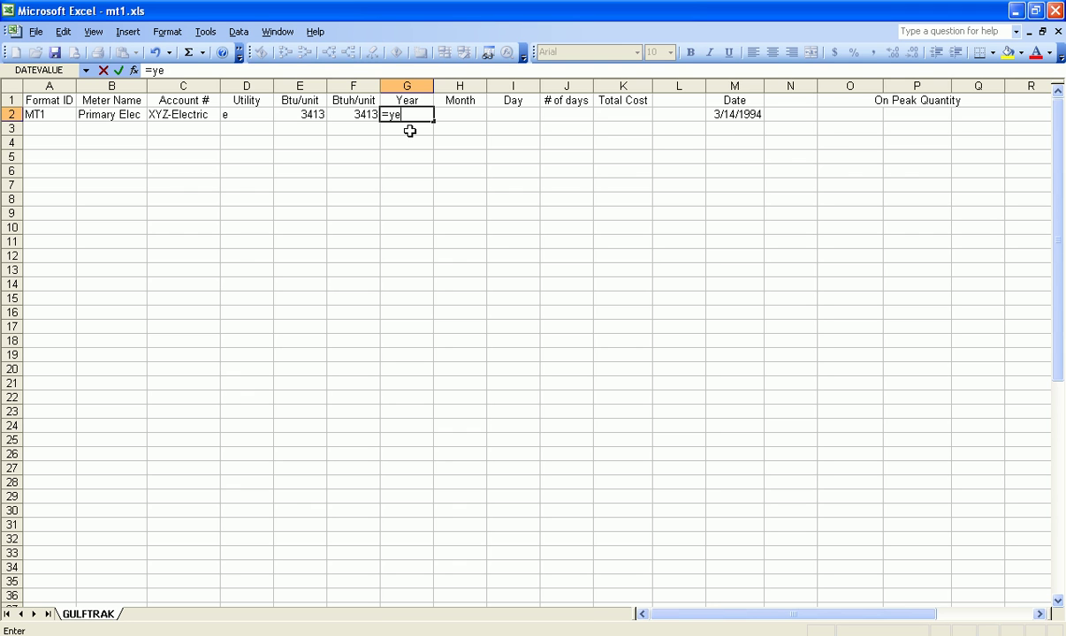
type("ar(")
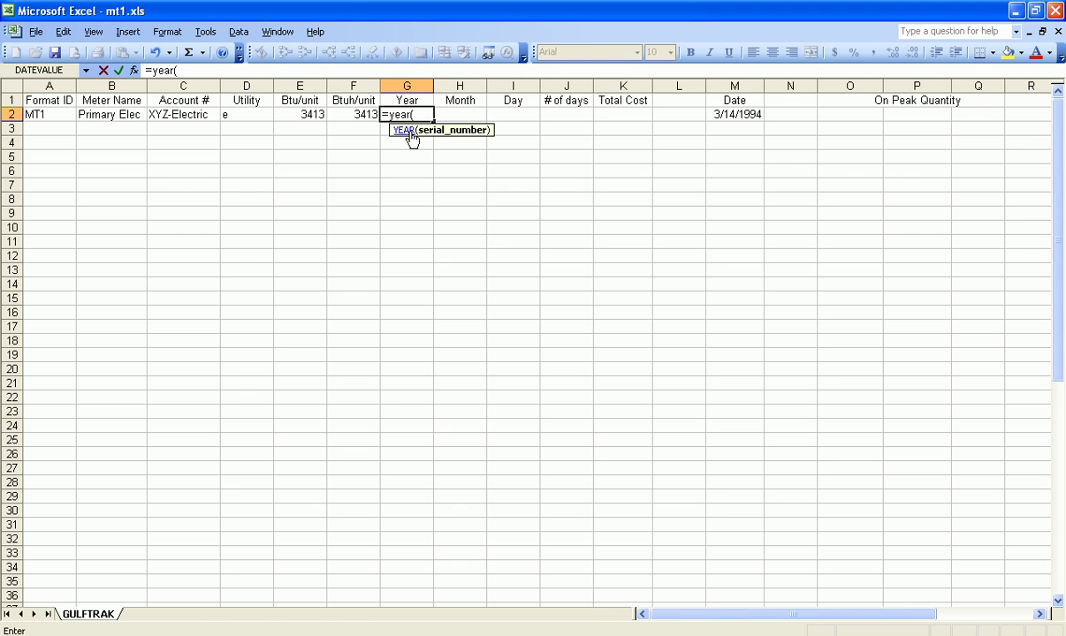
left_click(733, 114)
key("Return")
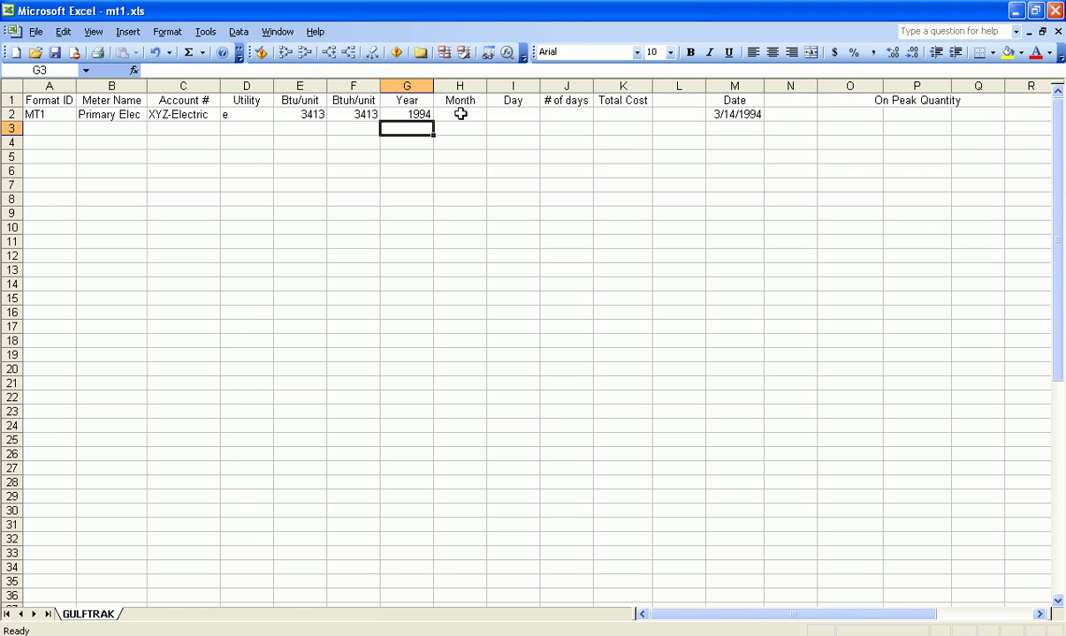
Step: Enter a MONTH formula in H2 that extracts the month from the date in M2
left_click(456, 116)
type("=m")
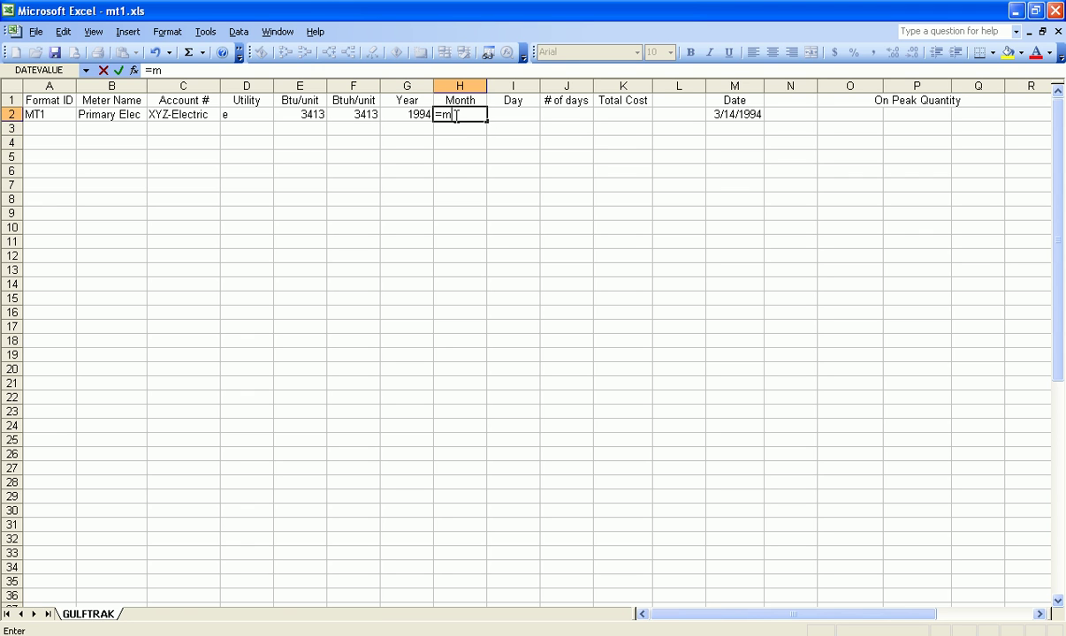
type("onth(")
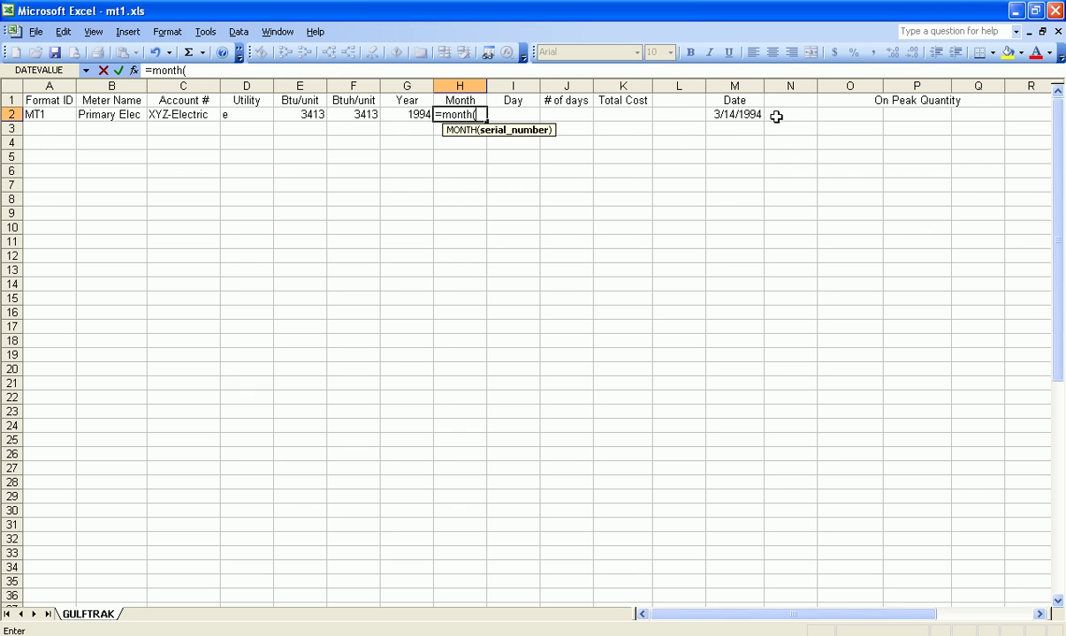
left_click(745, 113)
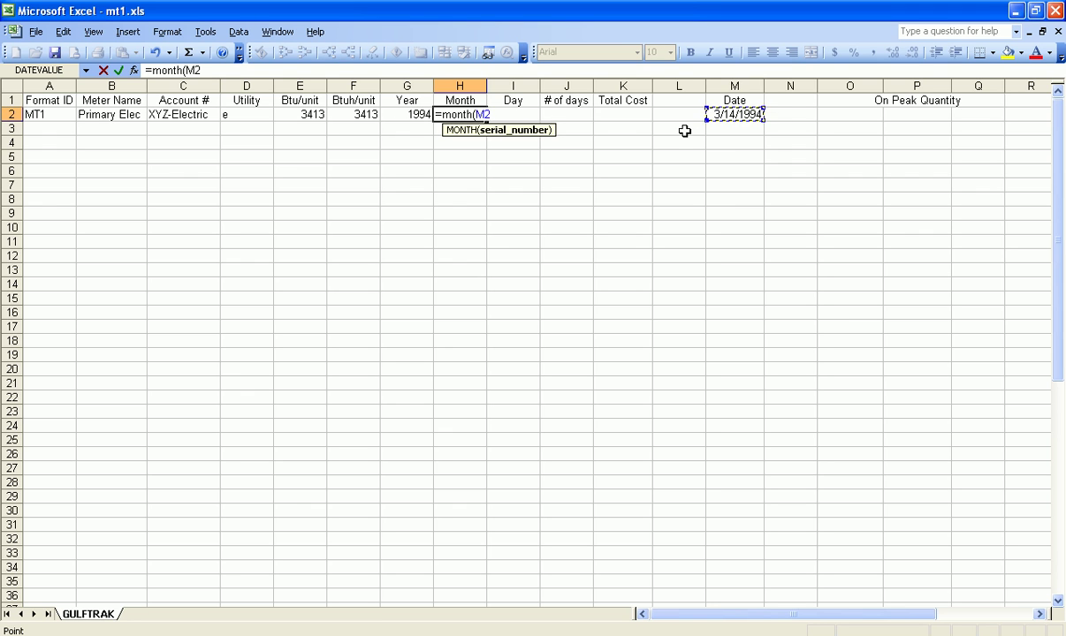
key("Return")
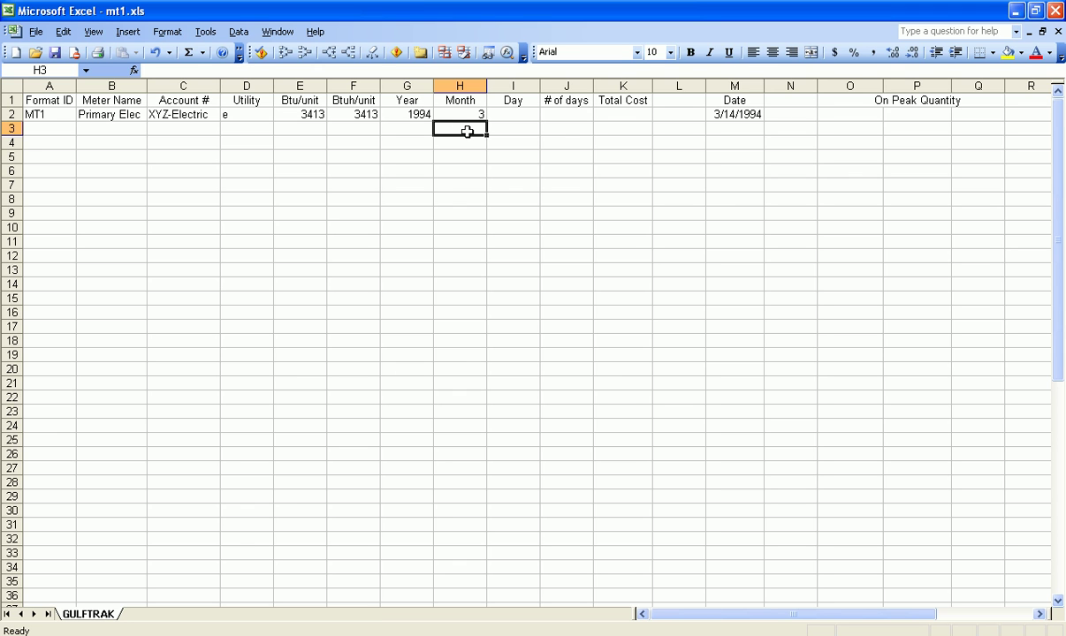
Step: Enter a DAY formula in I2 that extracts the day from the date in M2
left_click(506, 112)
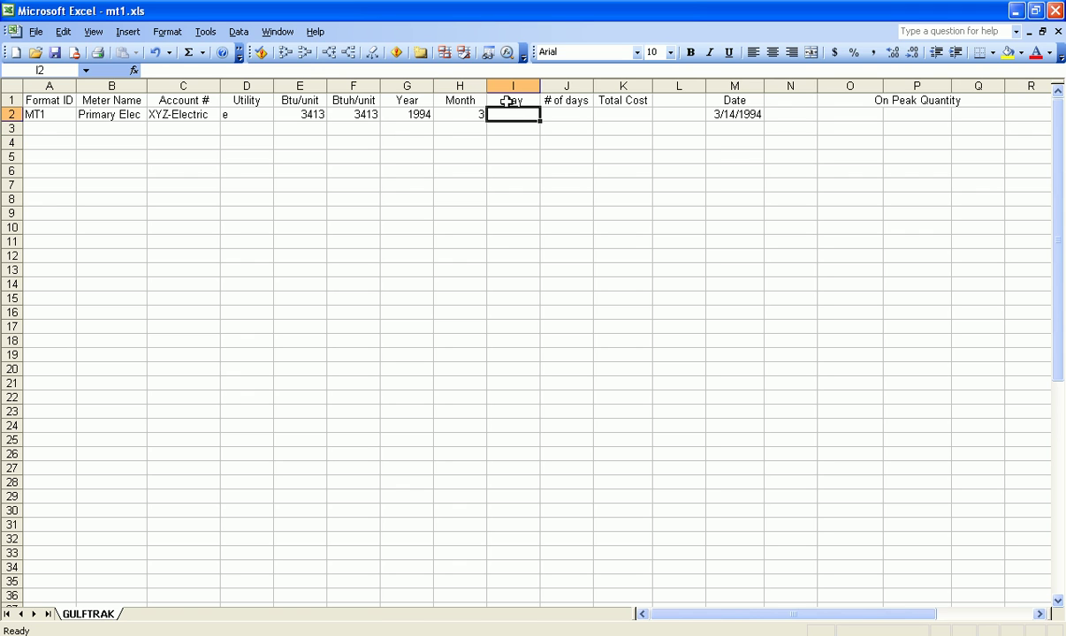
type("=da")
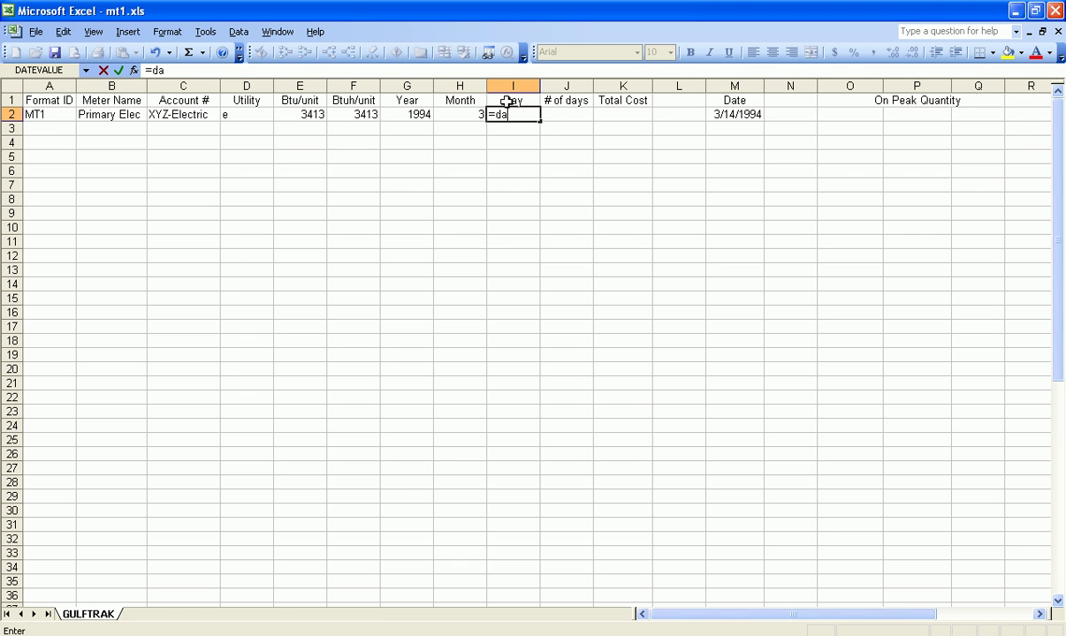
type("y(")
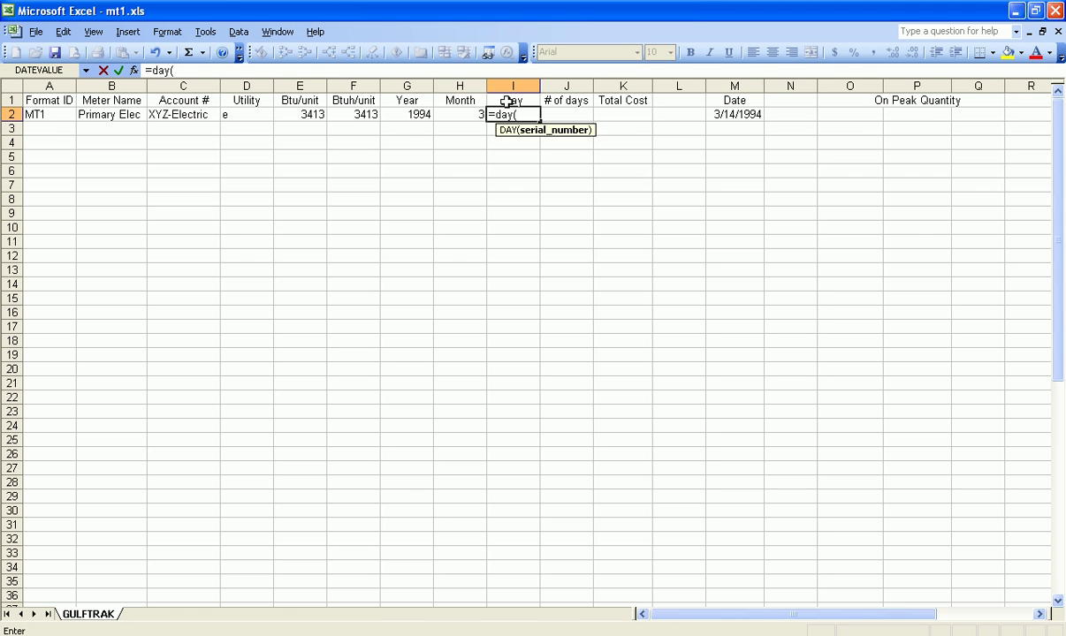
left_click(732, 113)
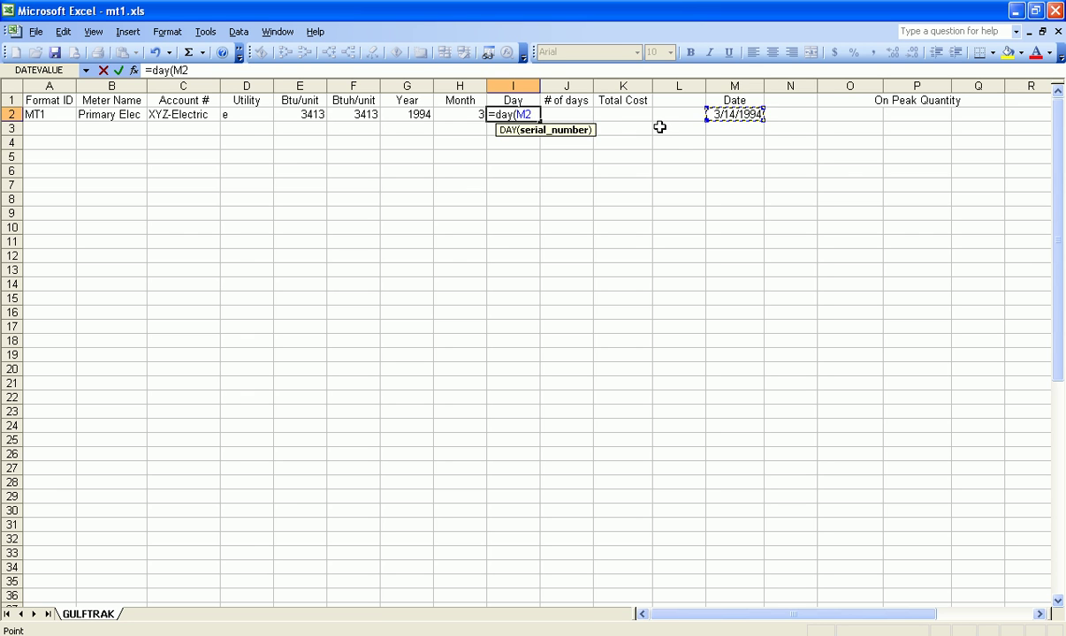
key("Return")
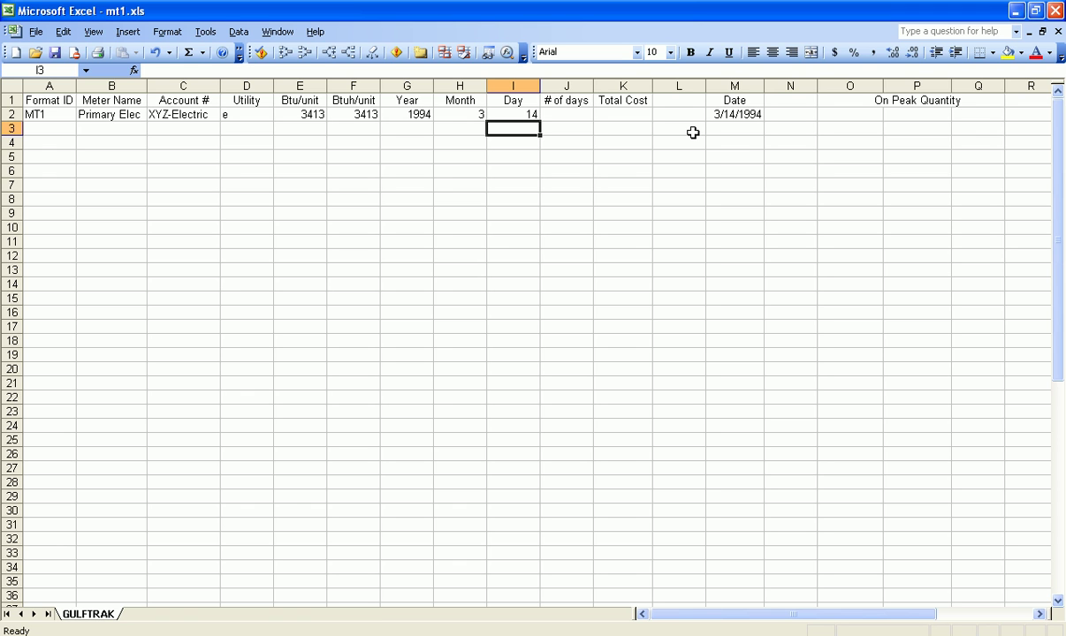
Step: Fill in row 2 with 28 for the number of days and $47,840.10 for the total cost
left_click(586, 118)
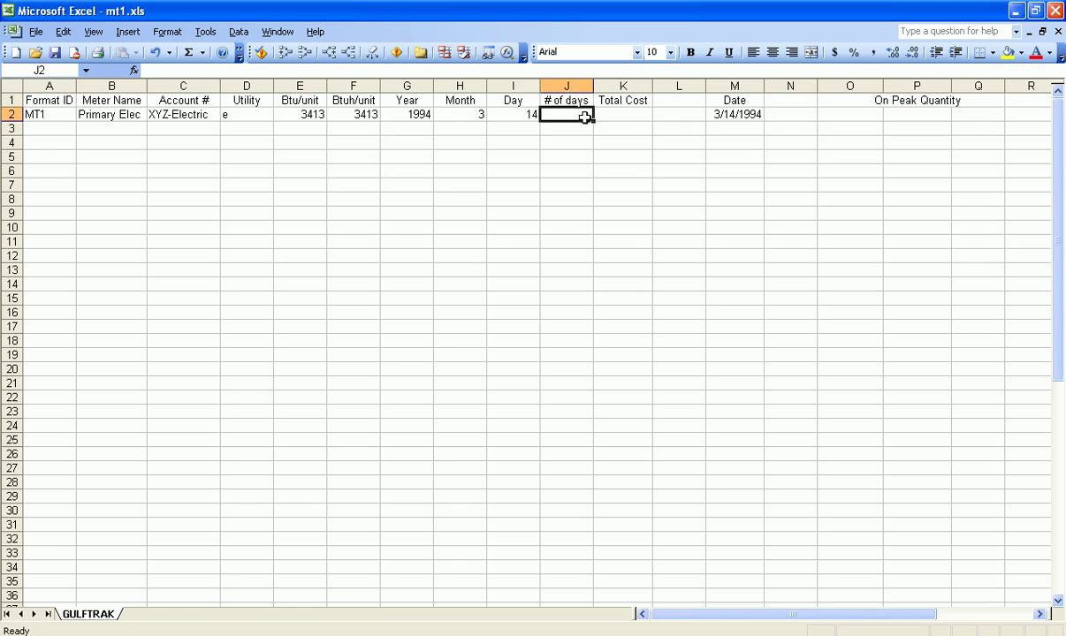
type("28")
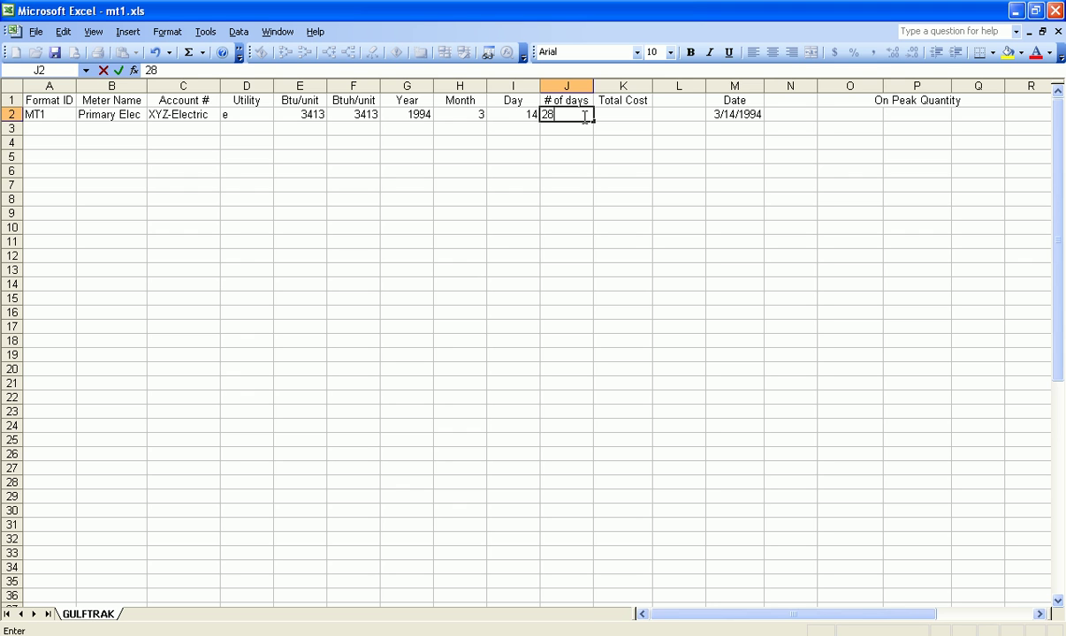
key("Return")
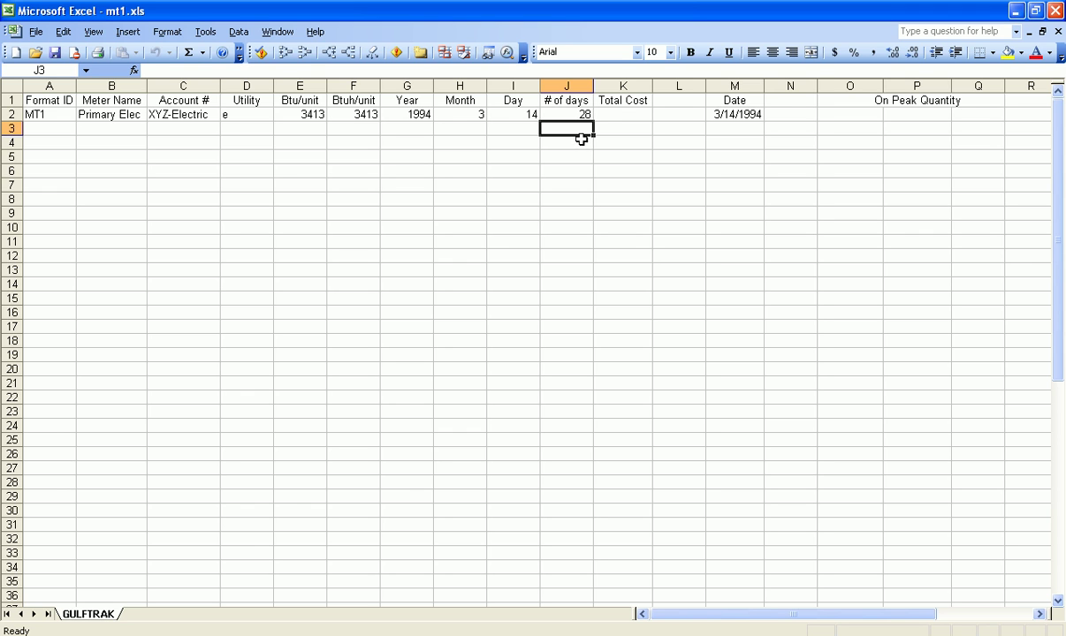
left_click(617, 114)
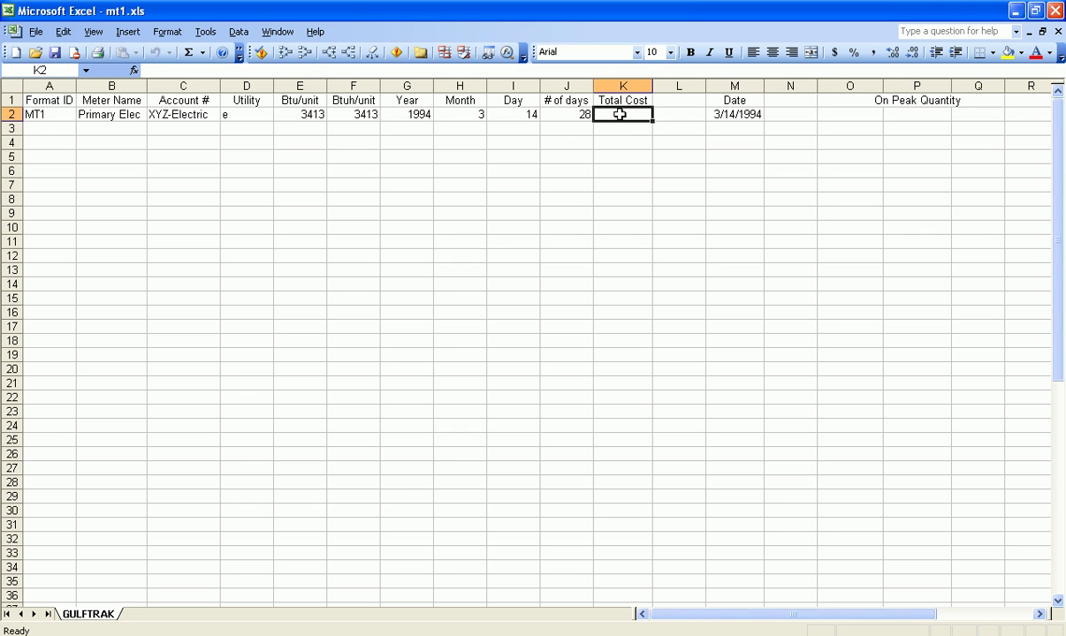
type("$")
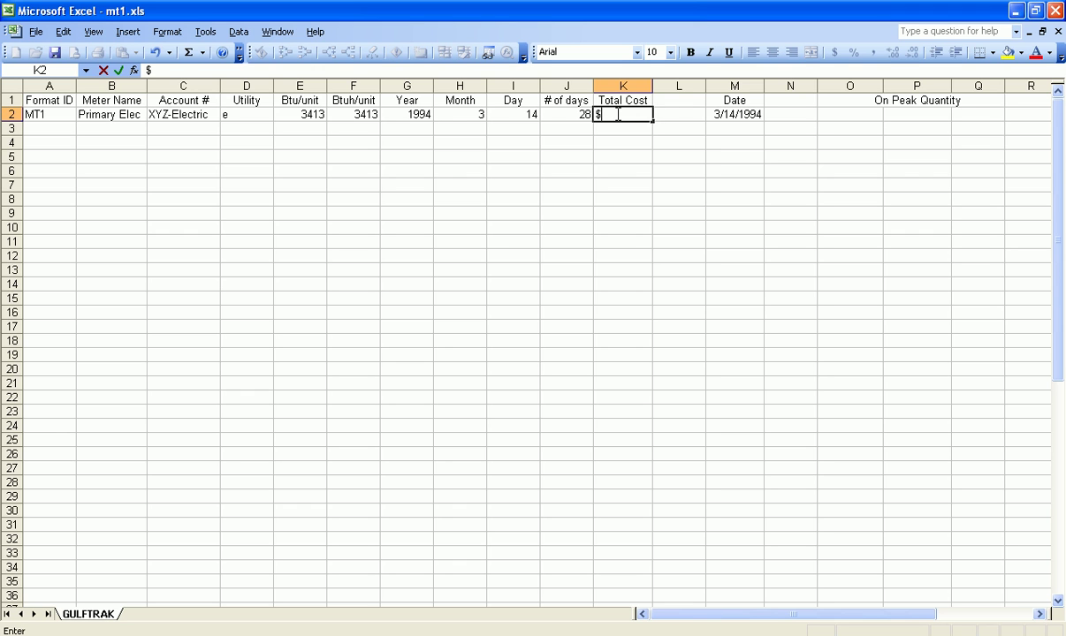
type("47,840.10")
key("Return")
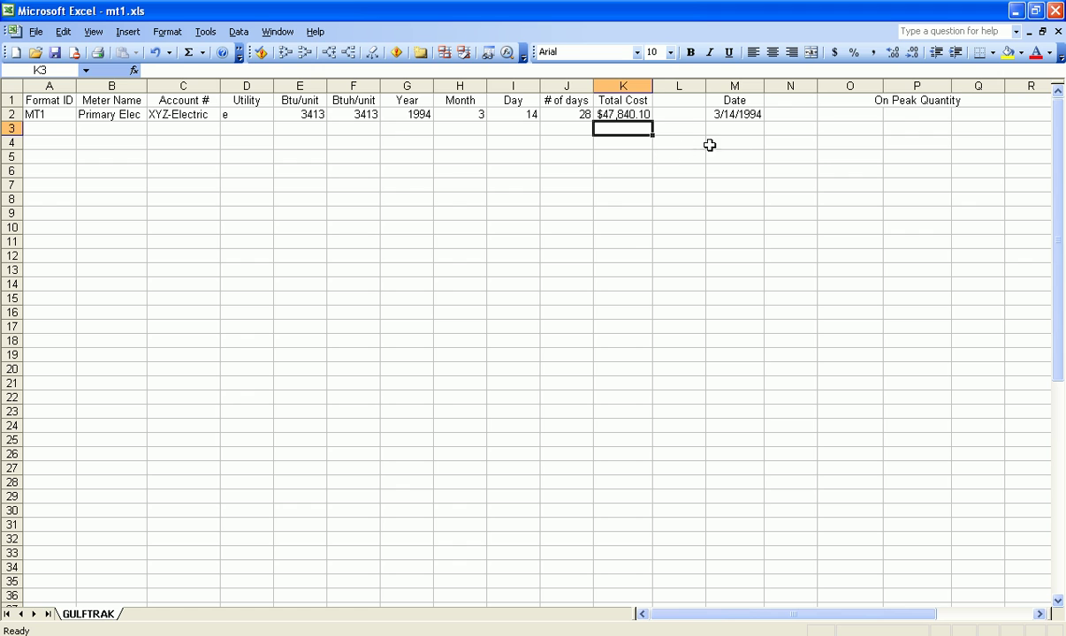
Step: Enter 541000 as the On Peak Quantity in P2 and 1210 as the On Peak Demand in X2
left_click(899, 112)
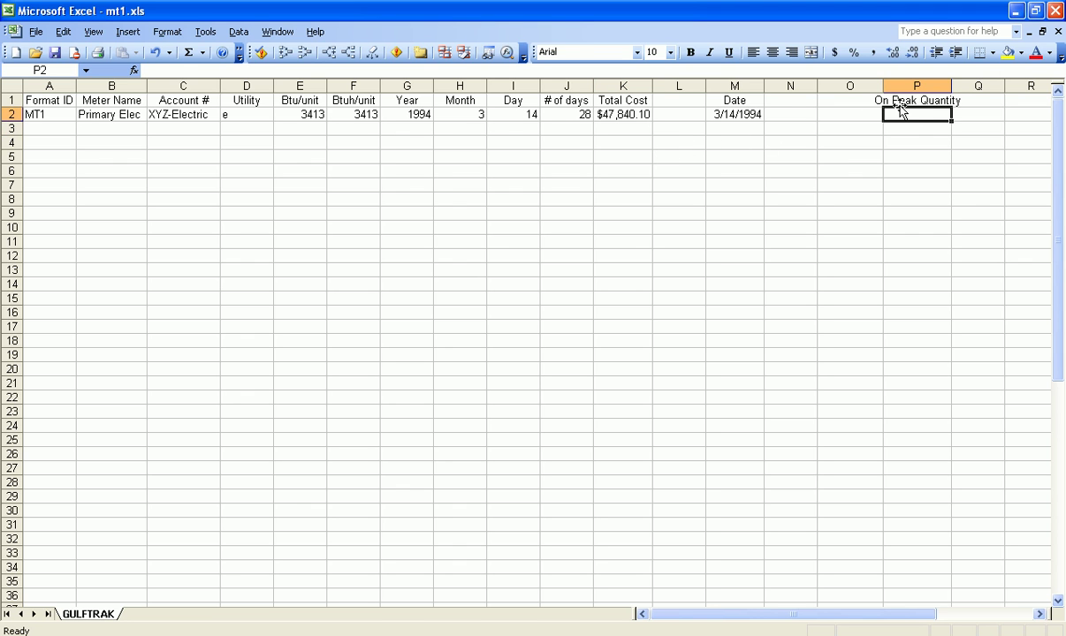
type("541000")
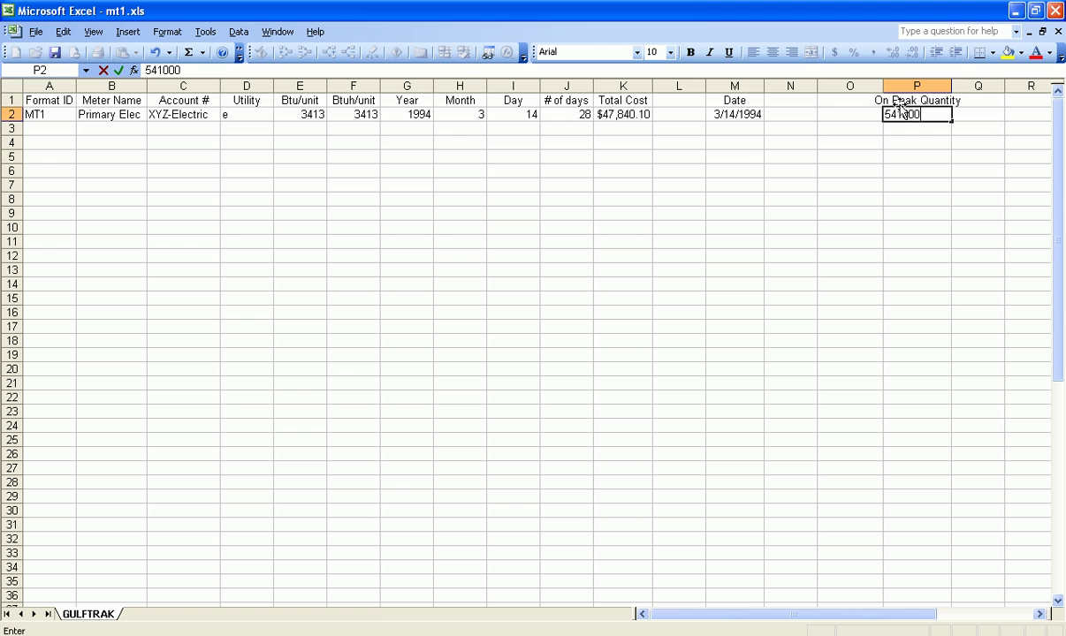
key("Return")
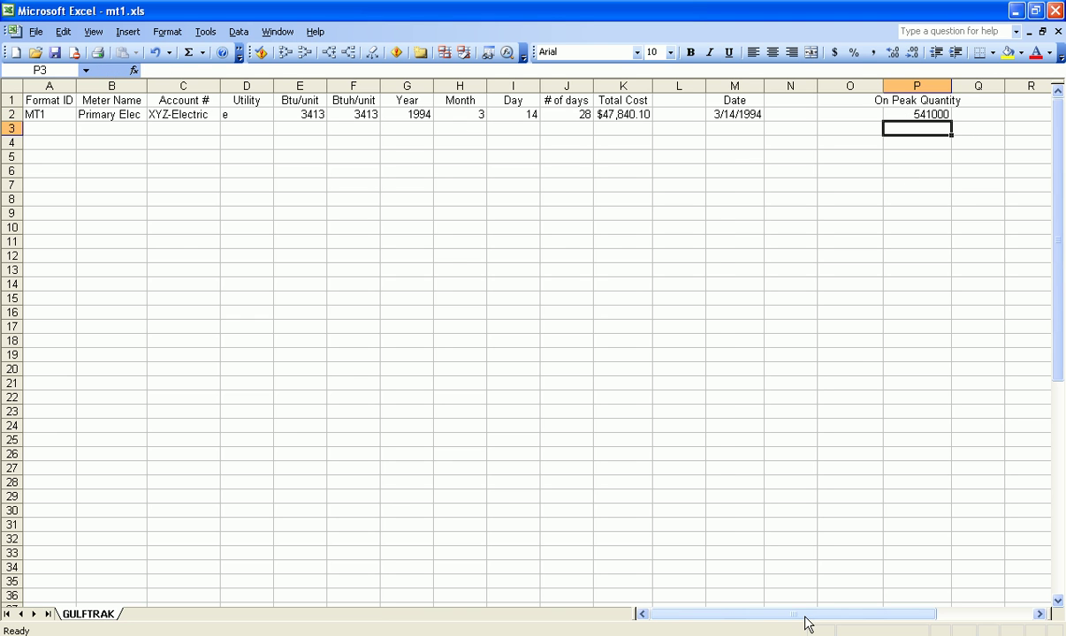
left_click_drag(806, 624, 944, 624)
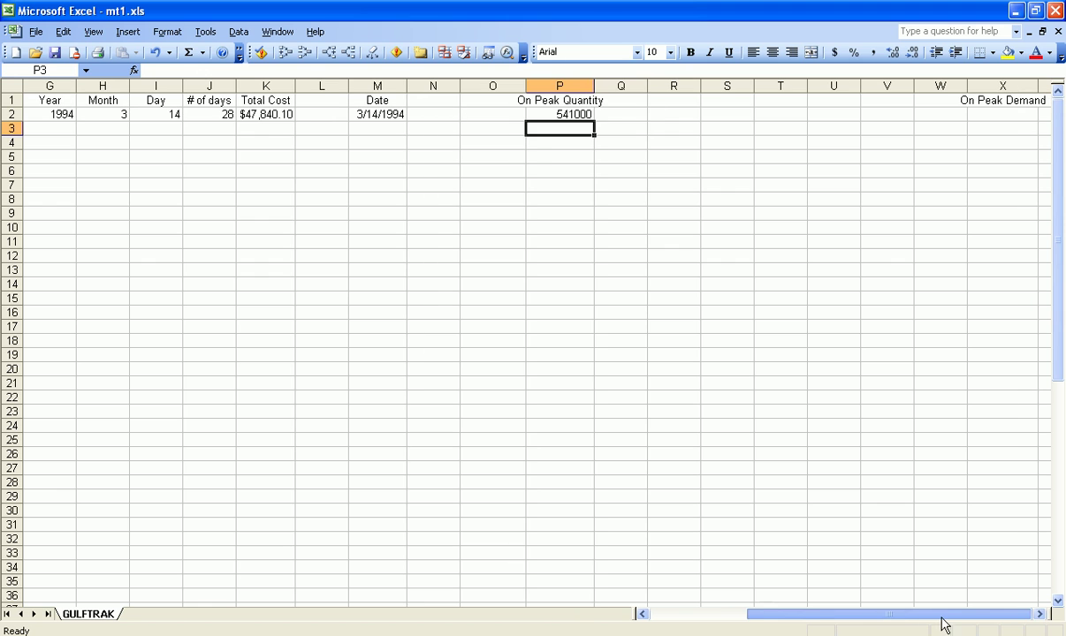
left_click(1007, 114)
type("1210")
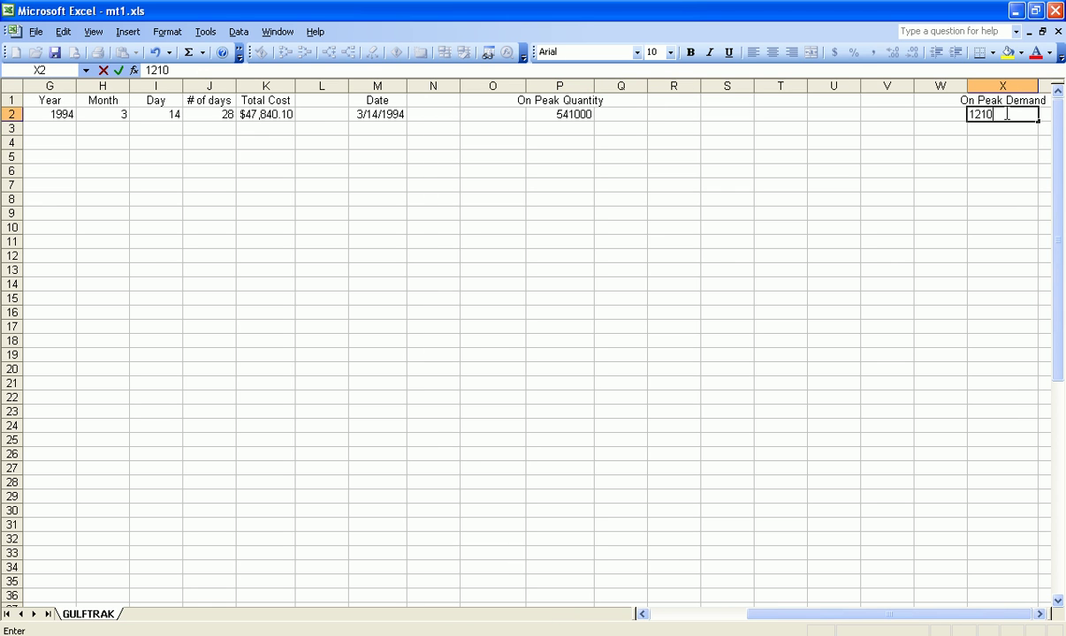
key("Return")
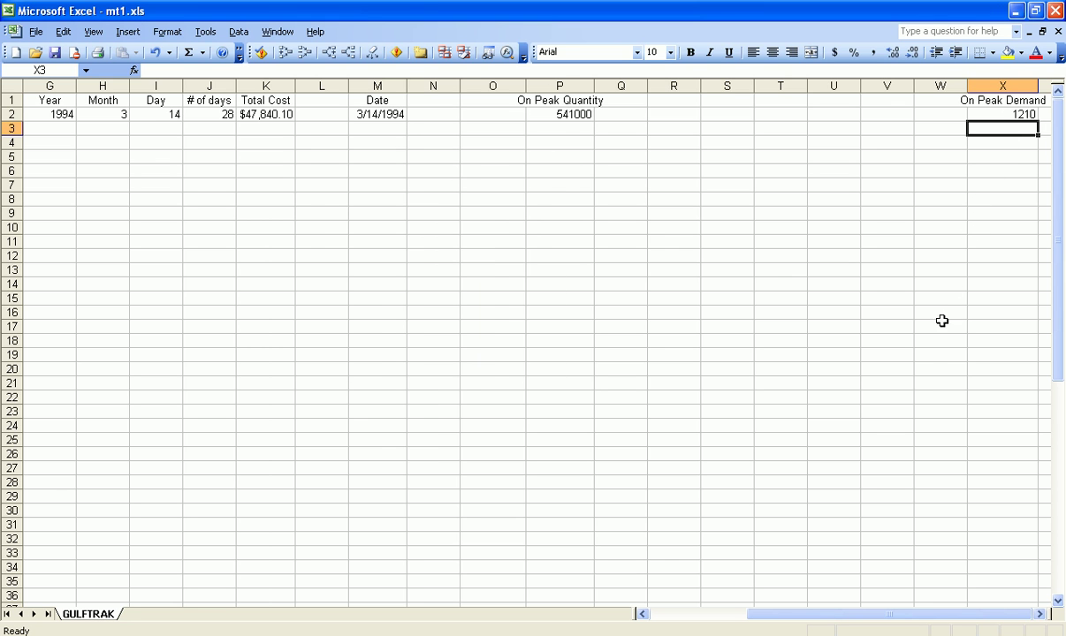
Step: Delete the header row, row 1, from the worksheet
left_click_drag(847, 616, 736, 619)
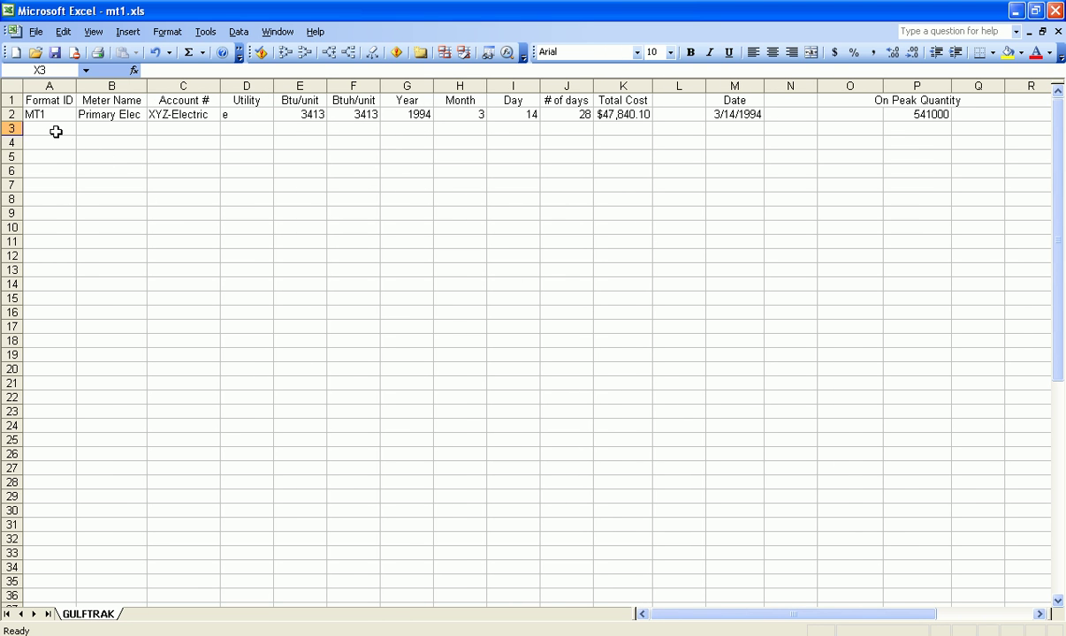
left_click(62, 114)
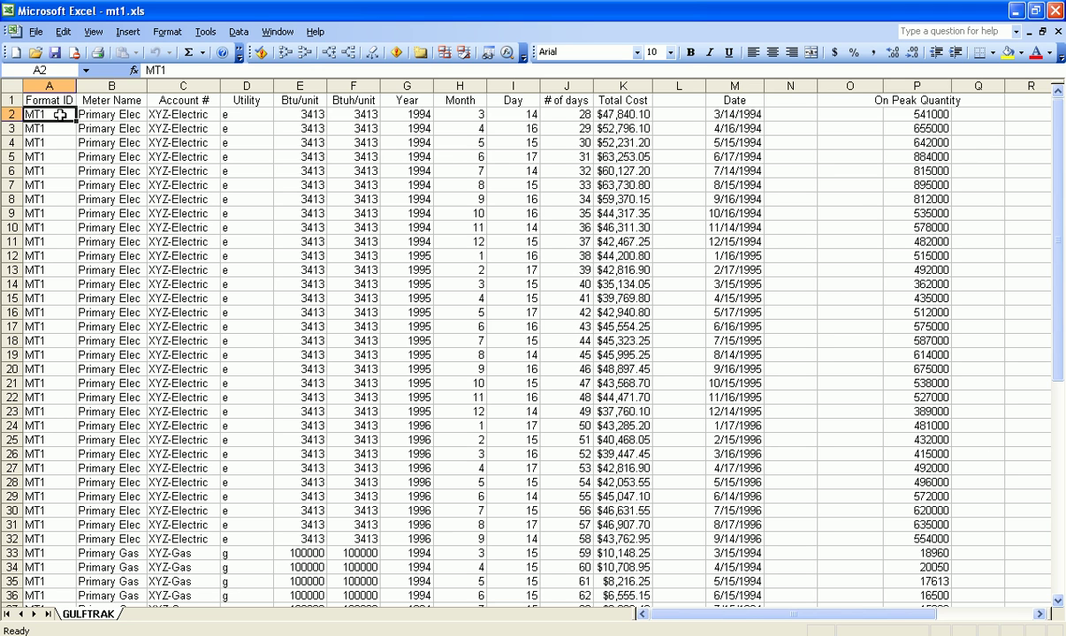
left_click(9, 100)
right_click(12, 100)
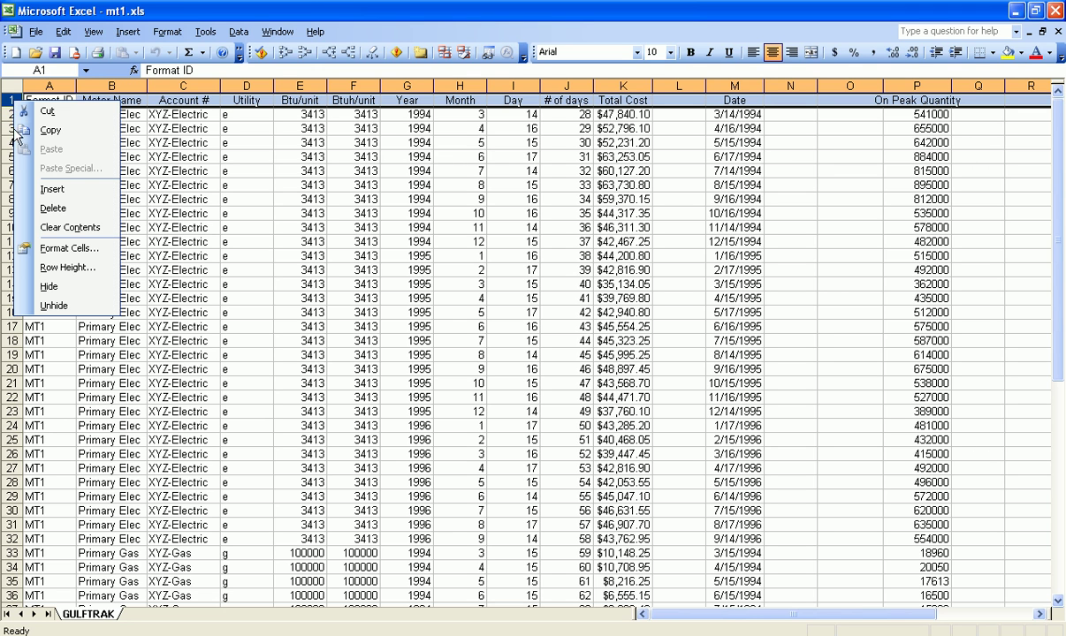
left_click(51, 208)
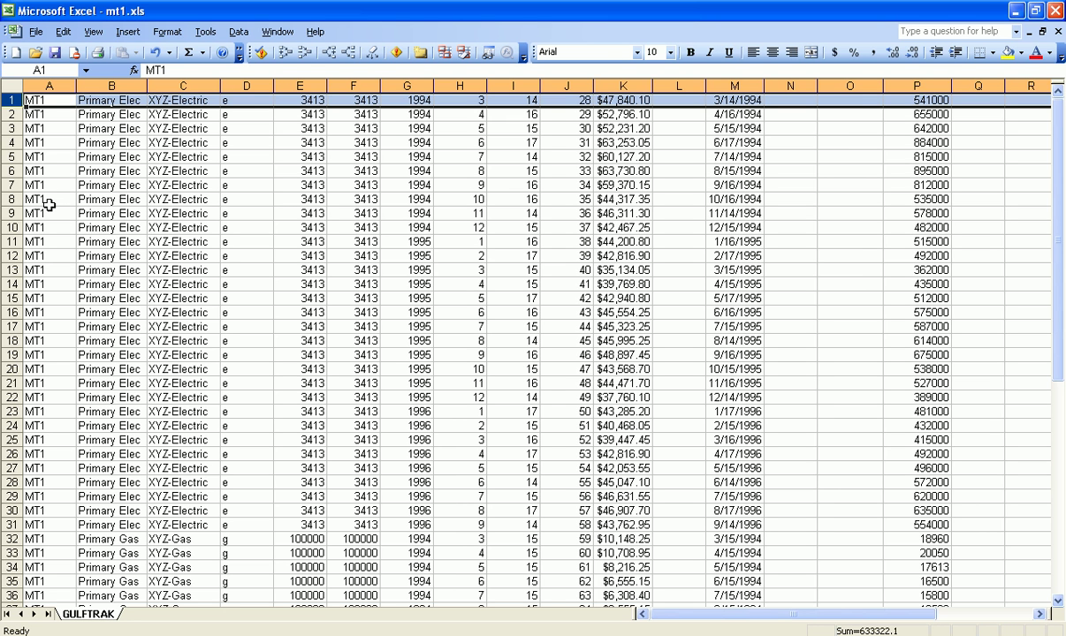
Step: Apply the General number format to every cell in the worksheet
left_click(10, 85)
right_click(10, 85)
left_click(31, 253)
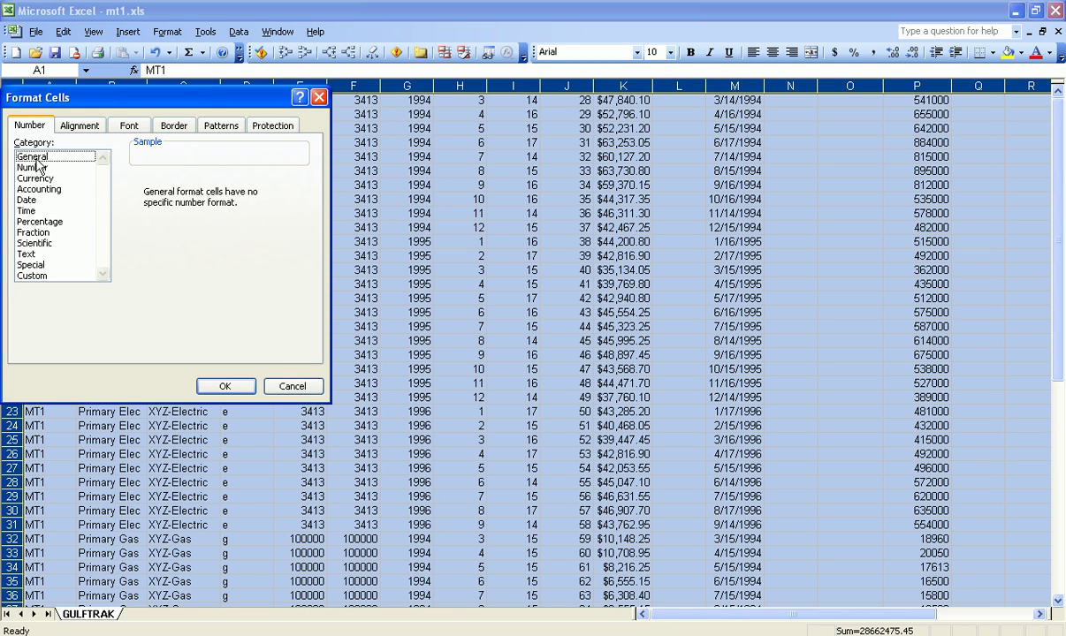
left_click(226, 387)
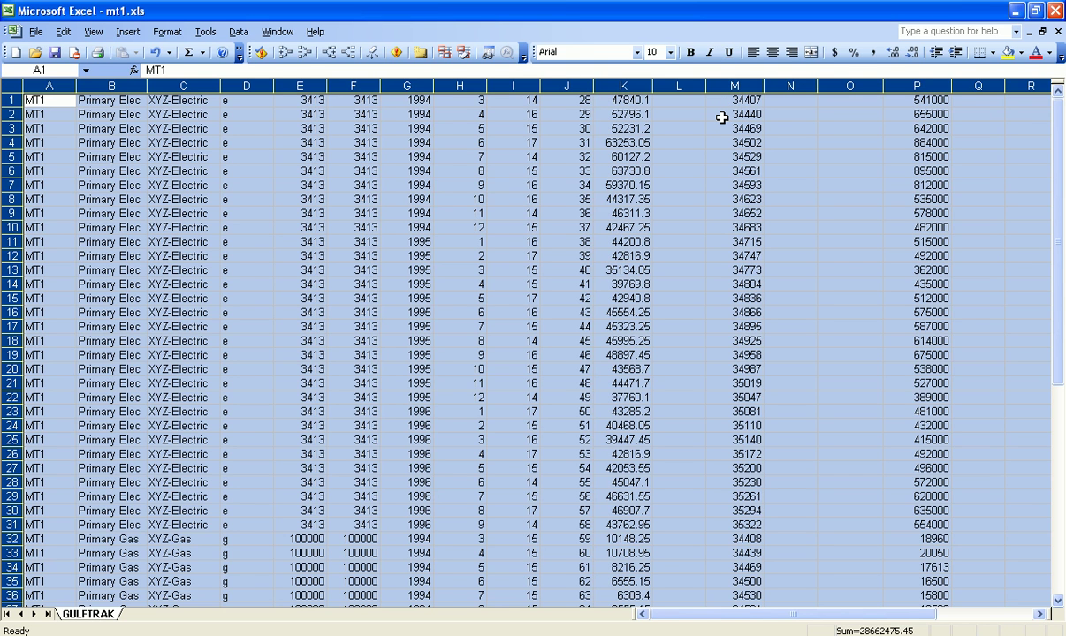
Step: Copy the entire GULFTRAK worksheet and create a new blank workbook
right_click(9, 83)
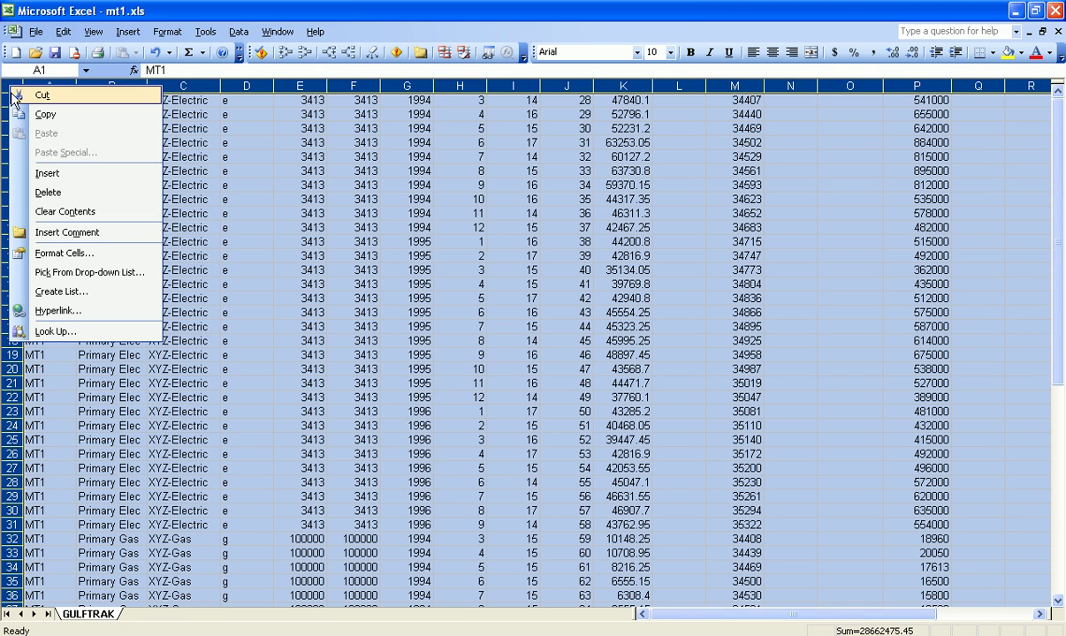
left_click(14, 114)
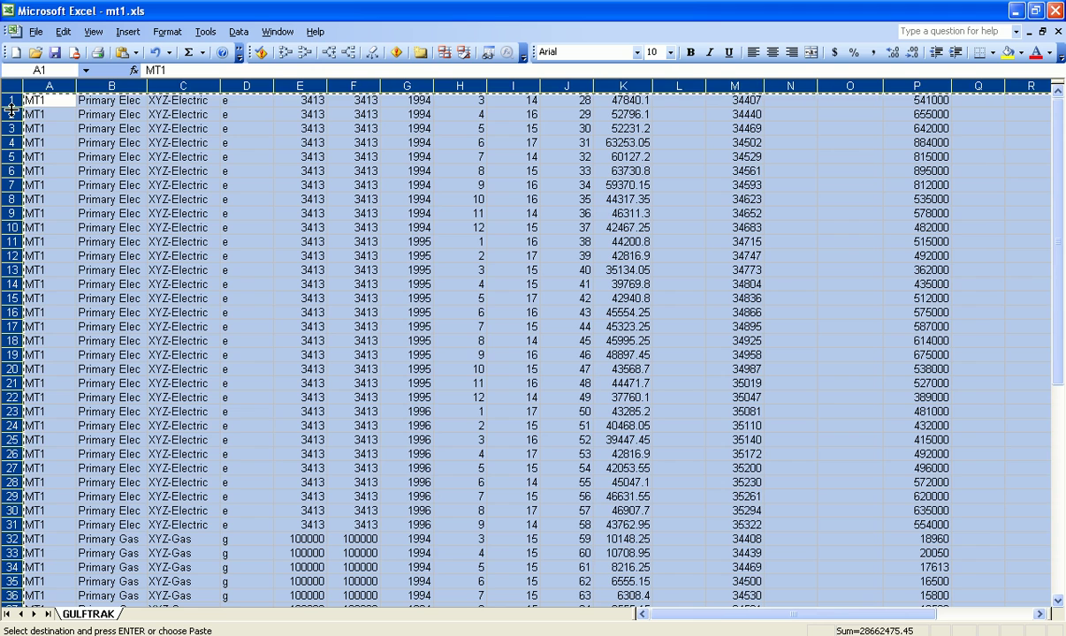
left_click(12, 54)
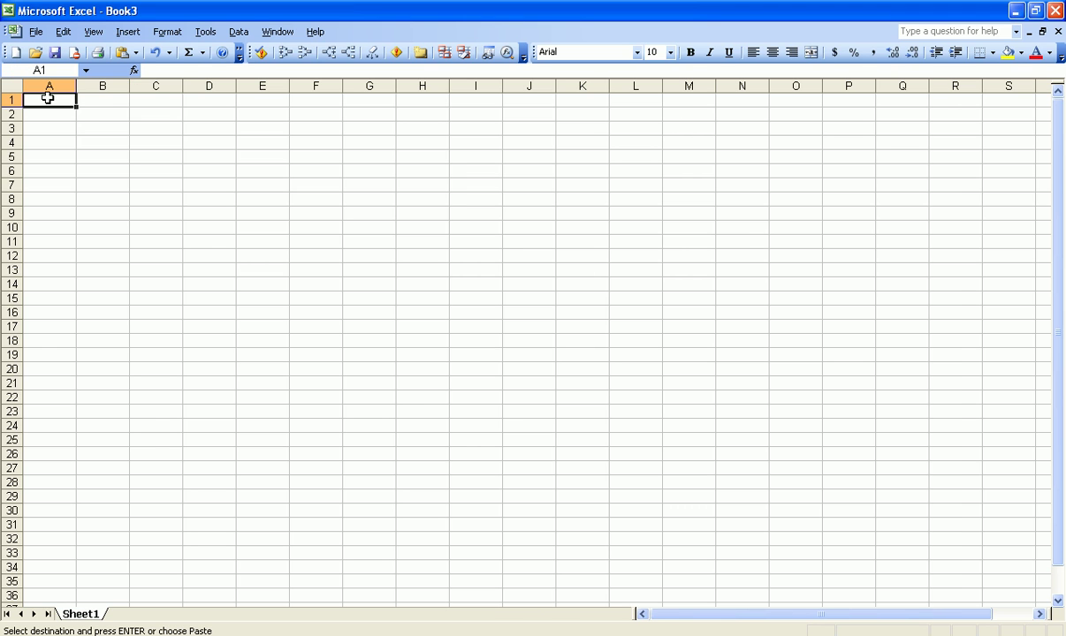
Step: Paste the copied worksheet at A1 of the new workbook as values and number formats only
right_click(48, 99)
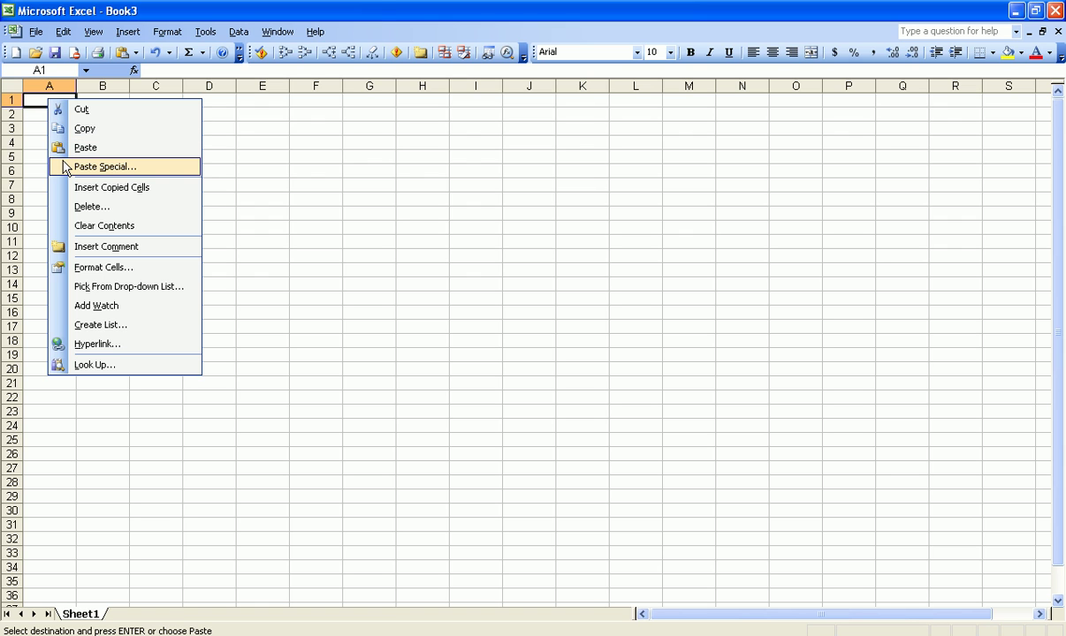
left_click(65, 168)
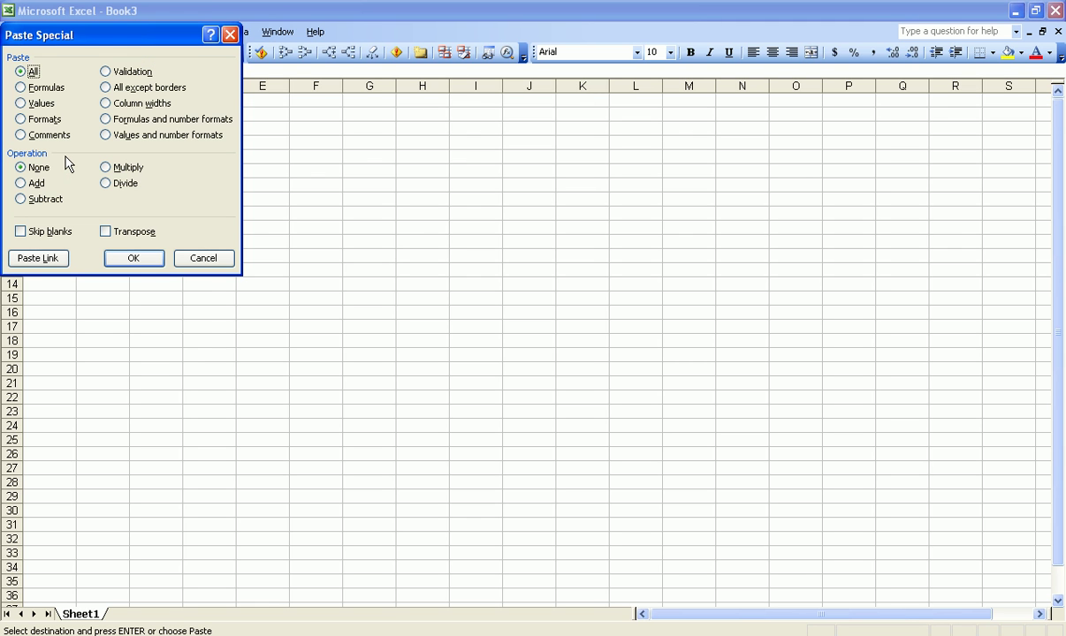
left_click(103, 133)
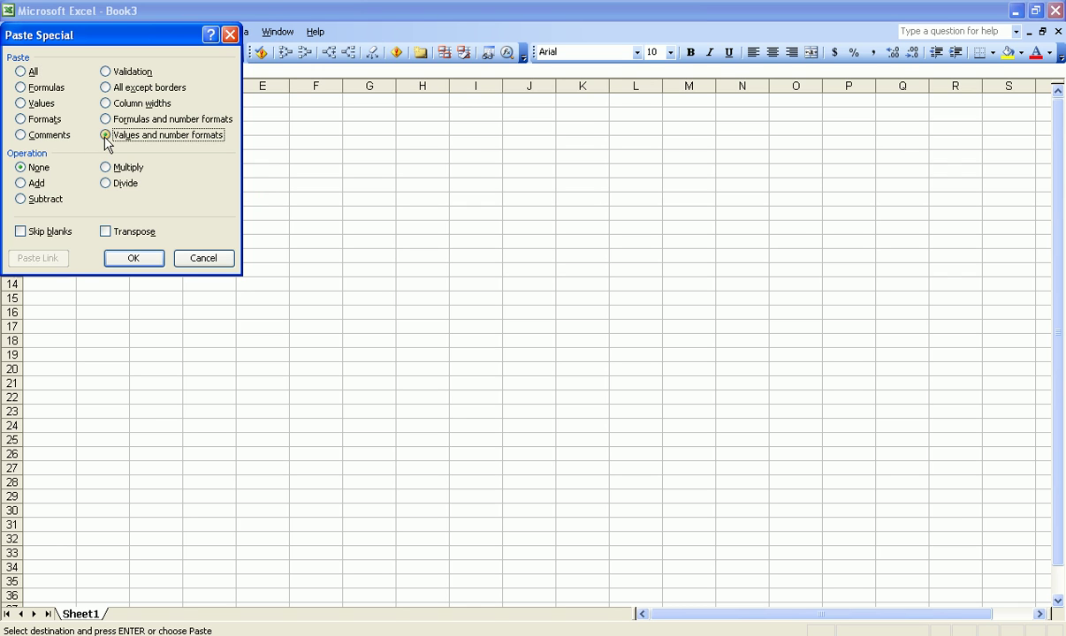
left_click(130, 257)
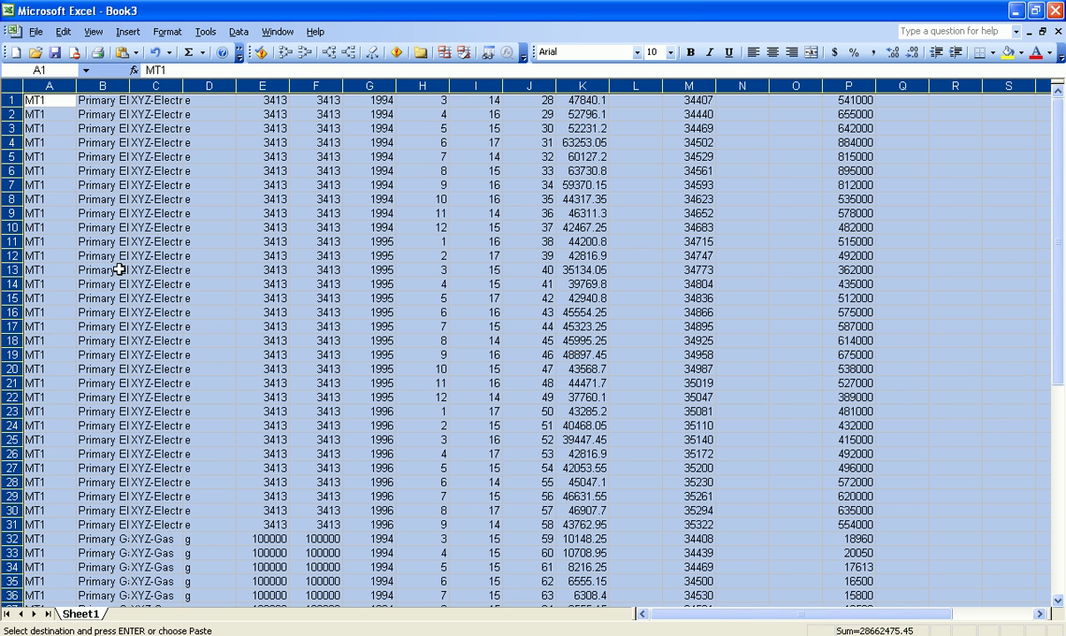
Step: Clear the contents of column M in the new workbook, keeping the column itself in place
left_click(46, 102)
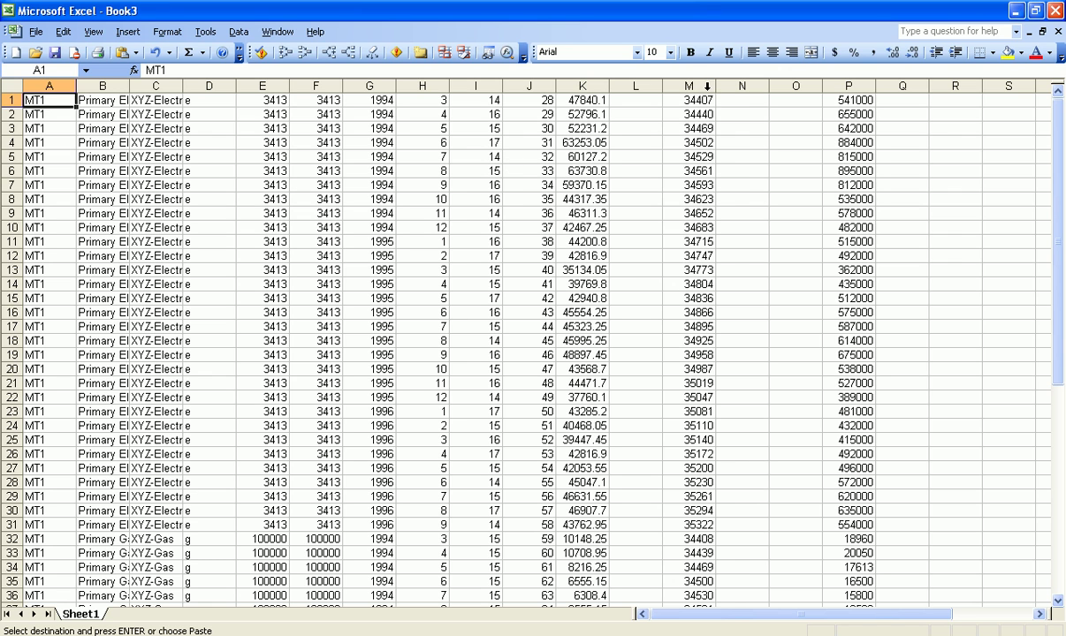
right_click(708, 86)
left_click(742, 218)
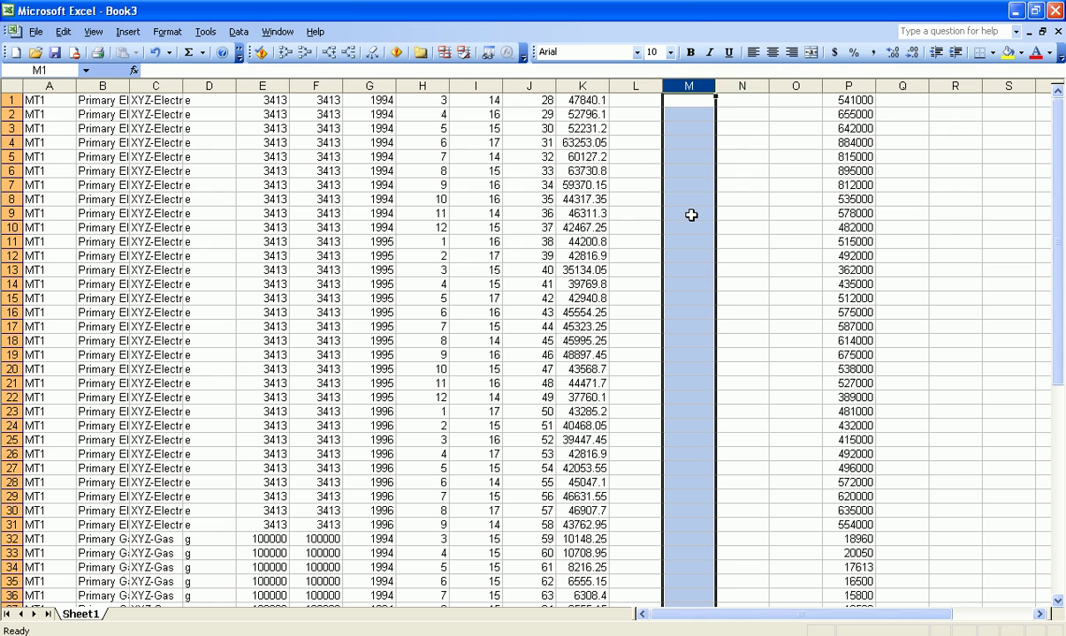
Step: Start saving the new workbook under a new name in the Metrix 4 folder, naming it "billdata.mt1" including the quotation marks
left_click(41, 32)
left_click(71, 89)
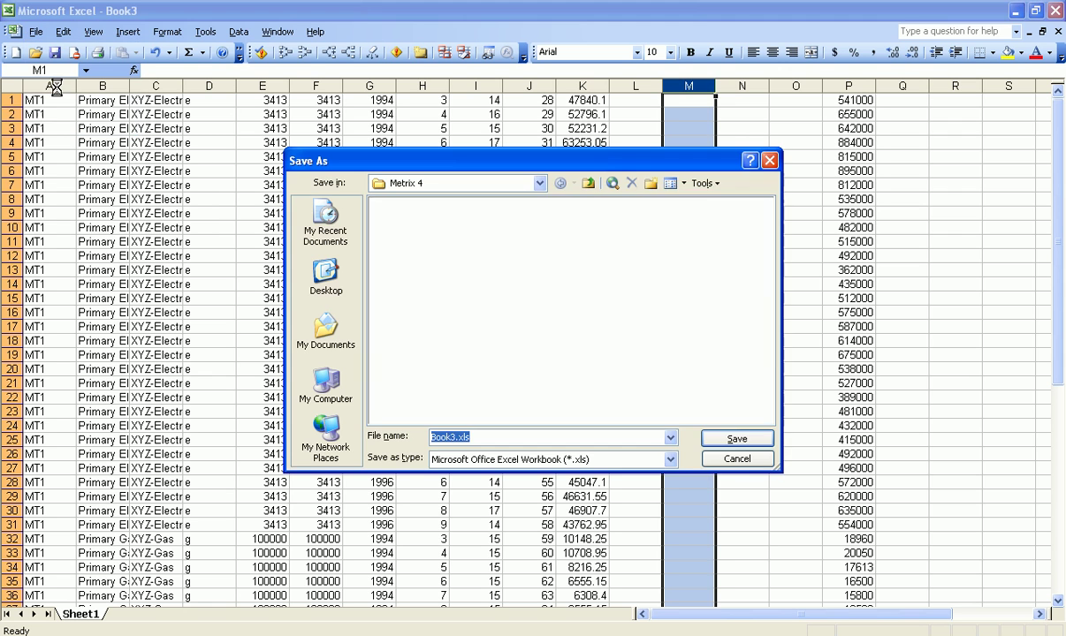
type("bill")
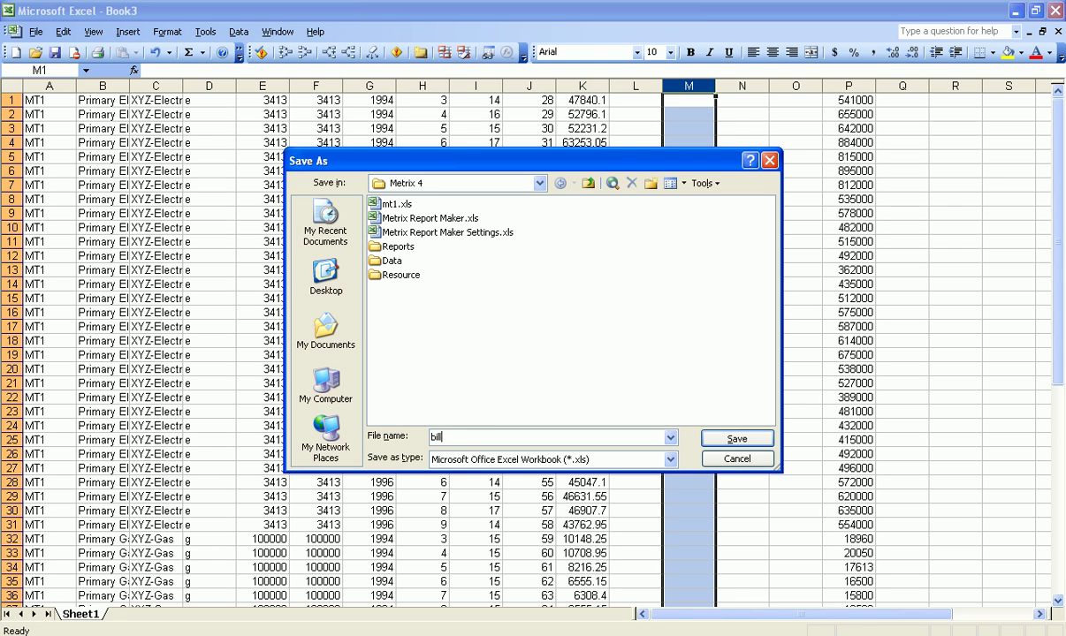
type("data.mt1\"")
key("Home")
type("\"\"")
Step: Set the file type to CSV (Comma delimited) (*.csv) and save the file, keeping the workbook in that format
left_click(670, 459)
left_click(671, 527)
left_click(670, 529)
left_click(671, 529)
left_click(654, 518)
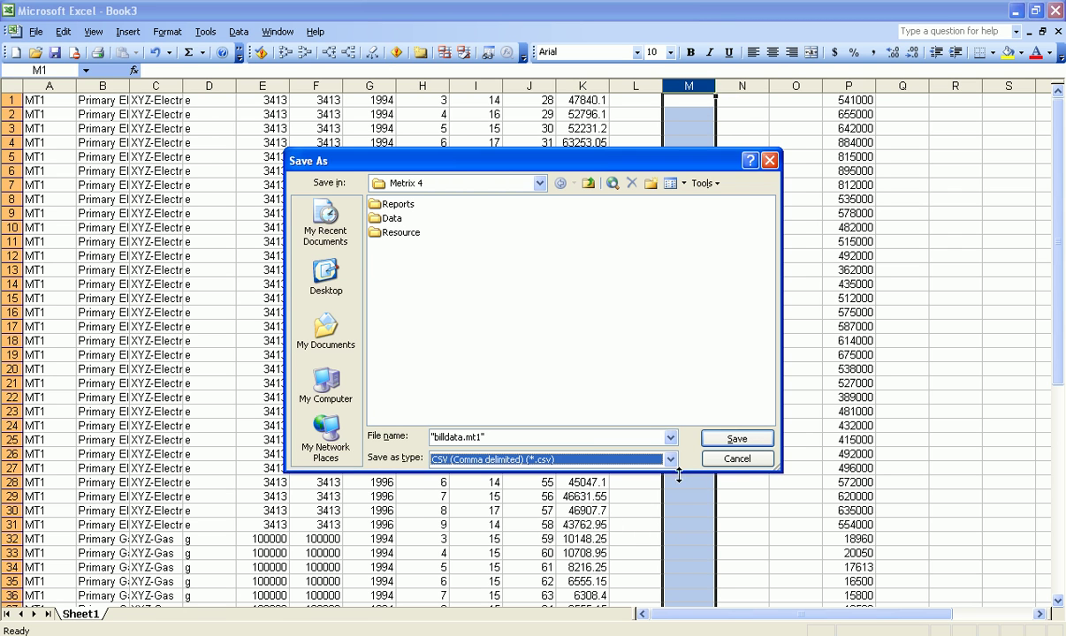
left_click(736, 439)
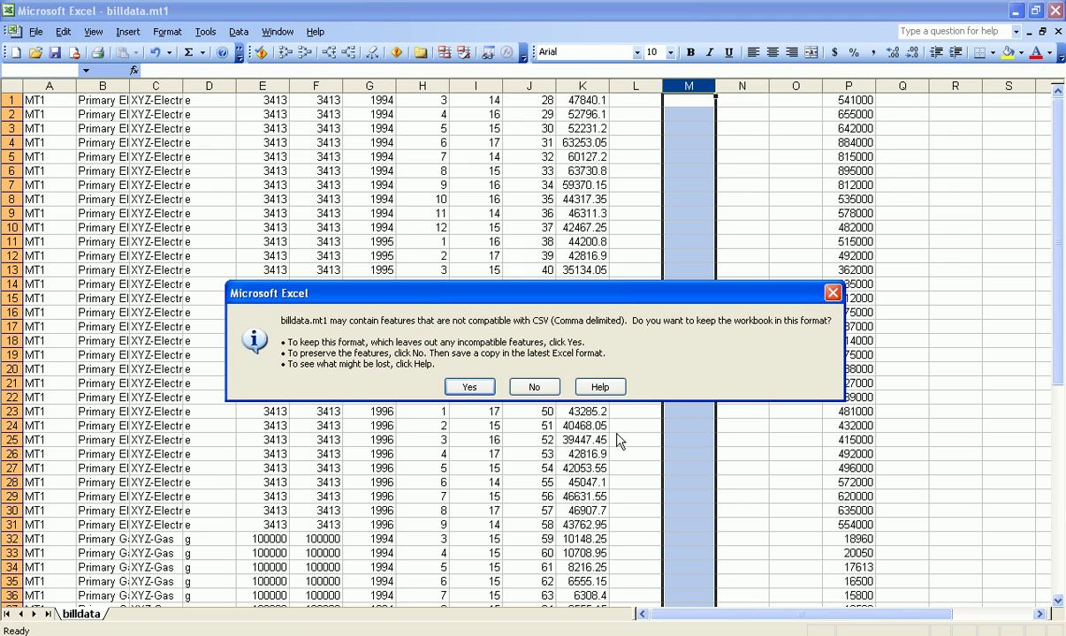
left_click(470, 387)
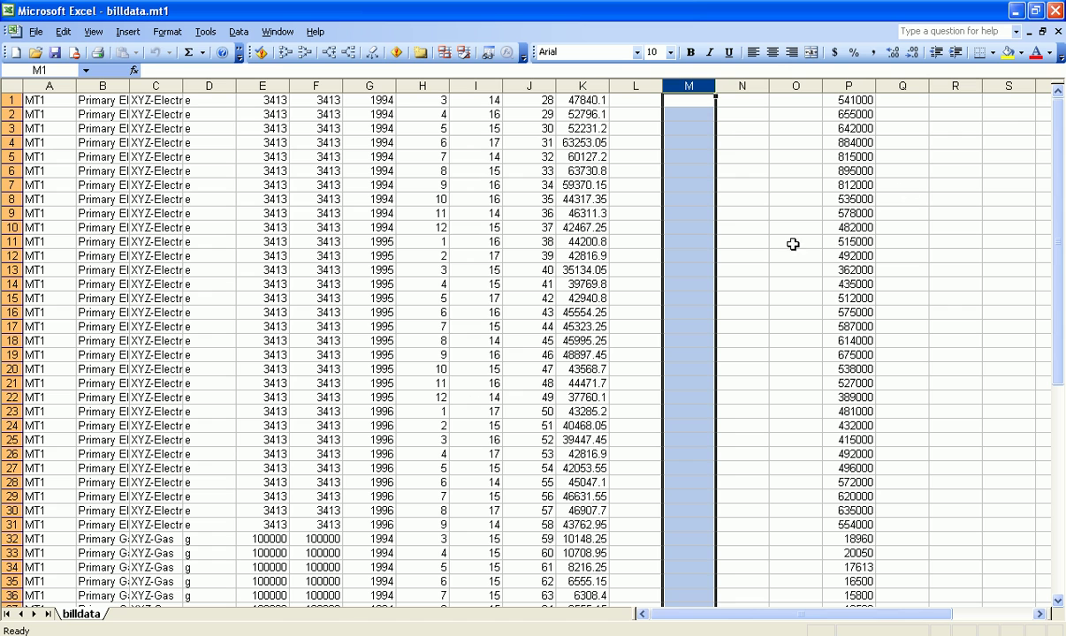
Step: Close the billdata.mt1 workbook without saving changes again
left_click(1058, 31)
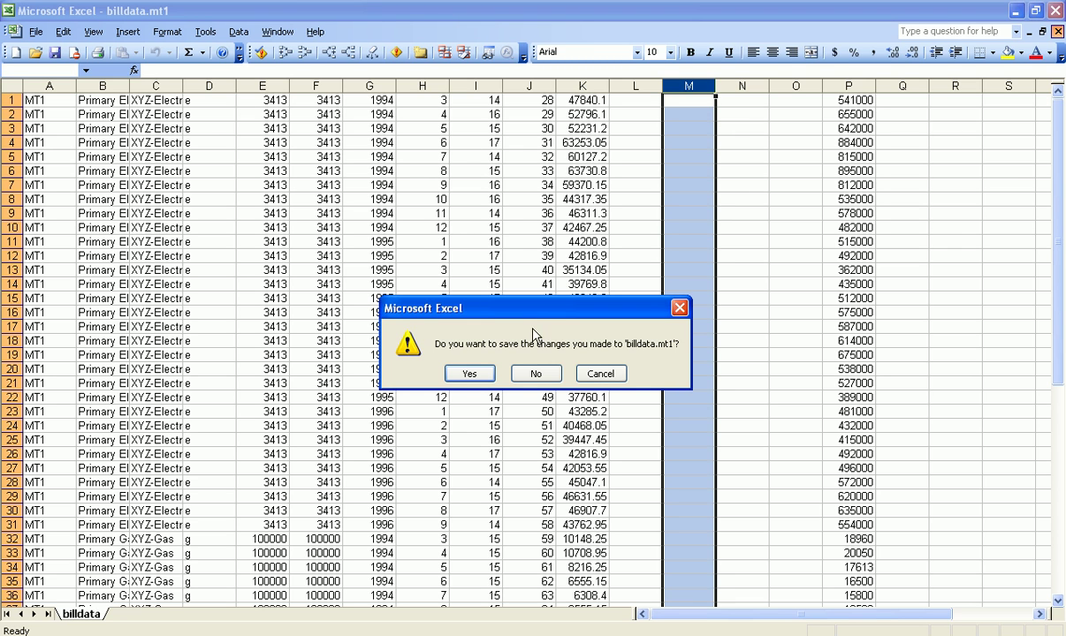
left_click(535, 375)
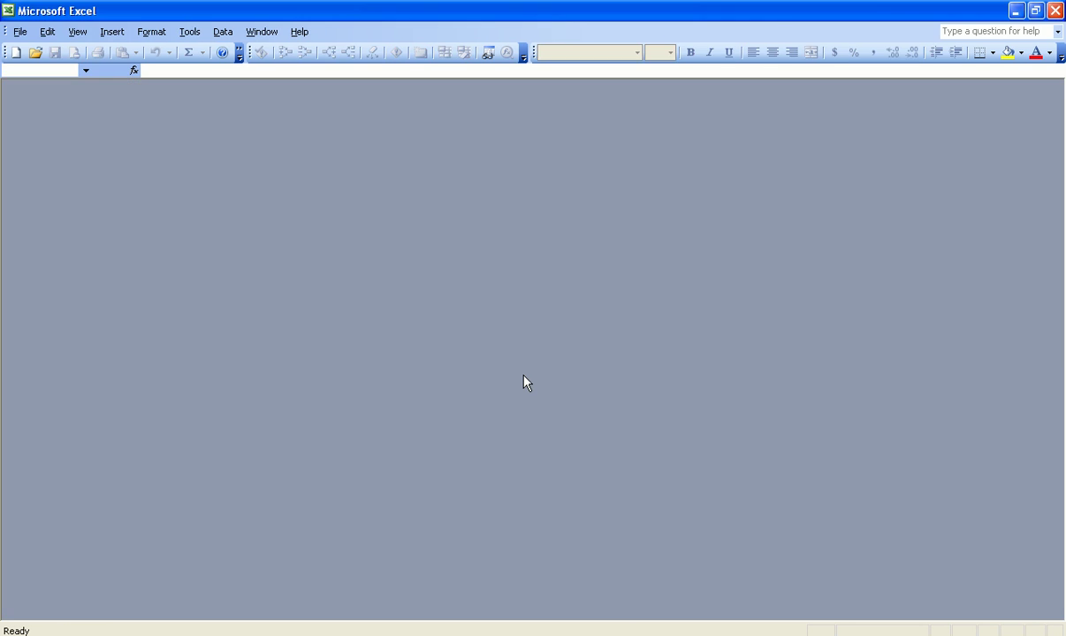